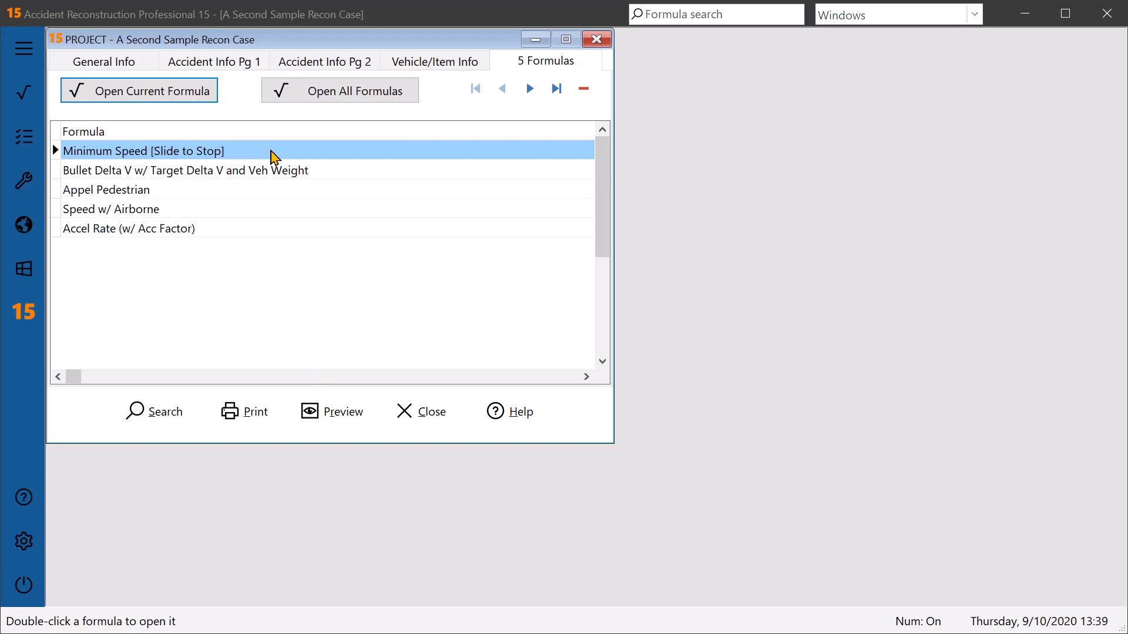
Step: Open the project's saved Minimum Speed [Slide to Stop] formula and move its window clear of the formula list
double_click(273, 157)
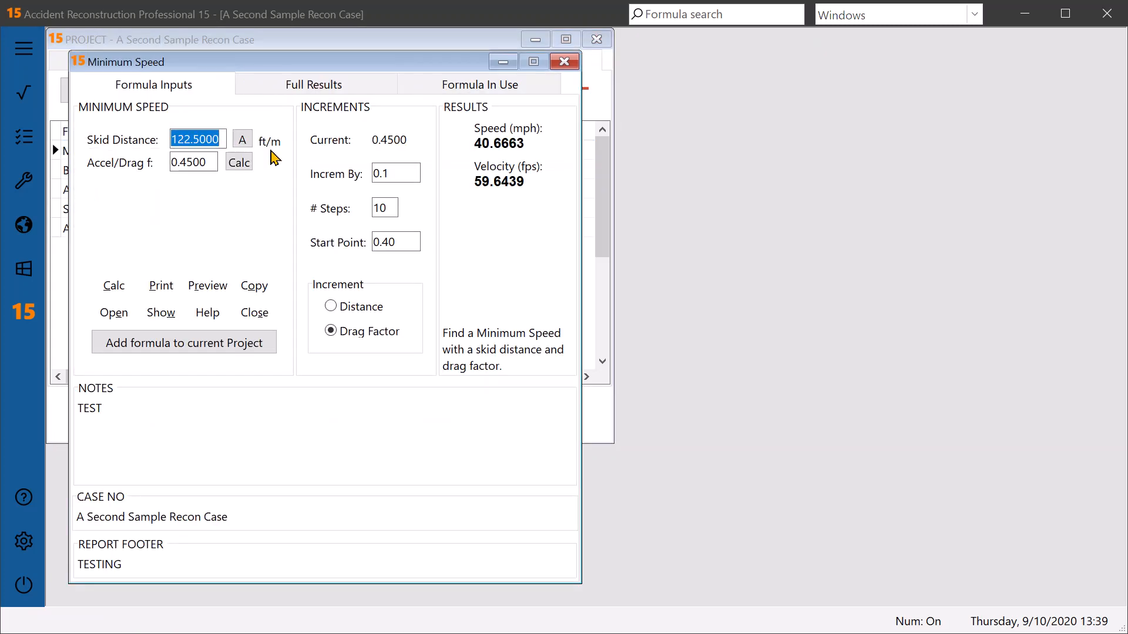
drag(349, 68, 691, 62)
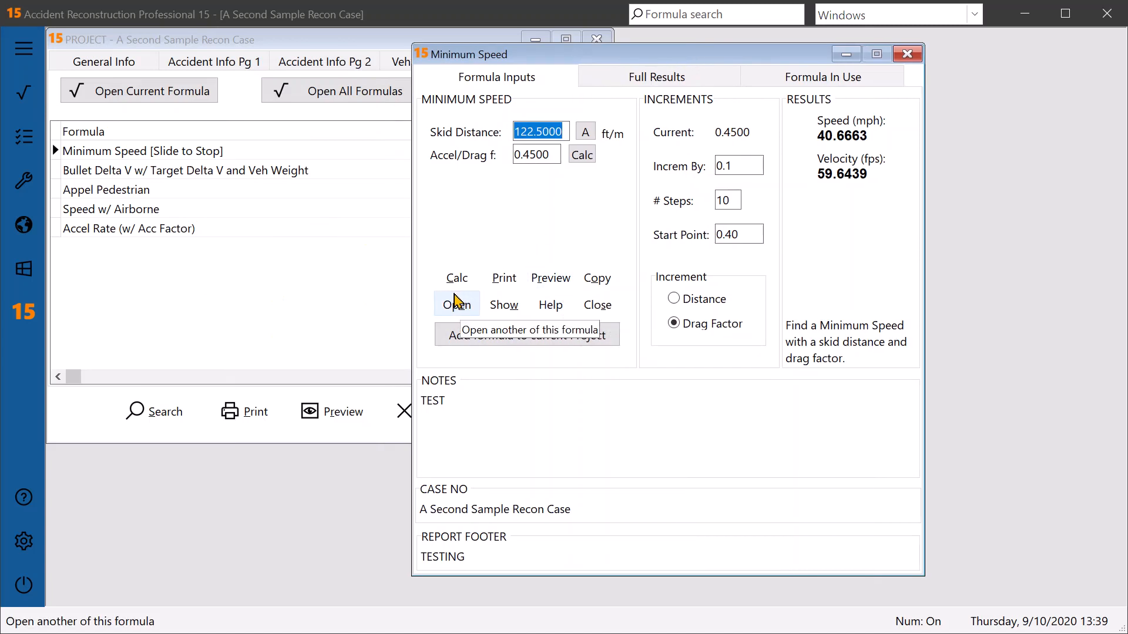
Step: Open another blank Minimum Speed formula, inspect its case number and report footer fields, and close it
click(457, 305)
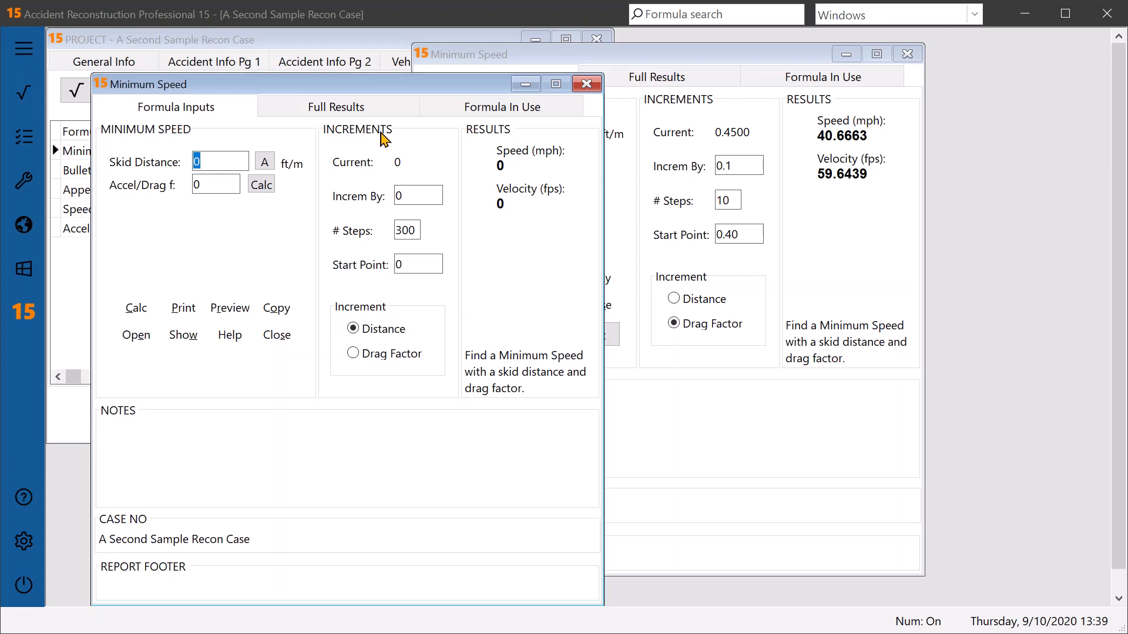
drag(388, 90, 403, 72)
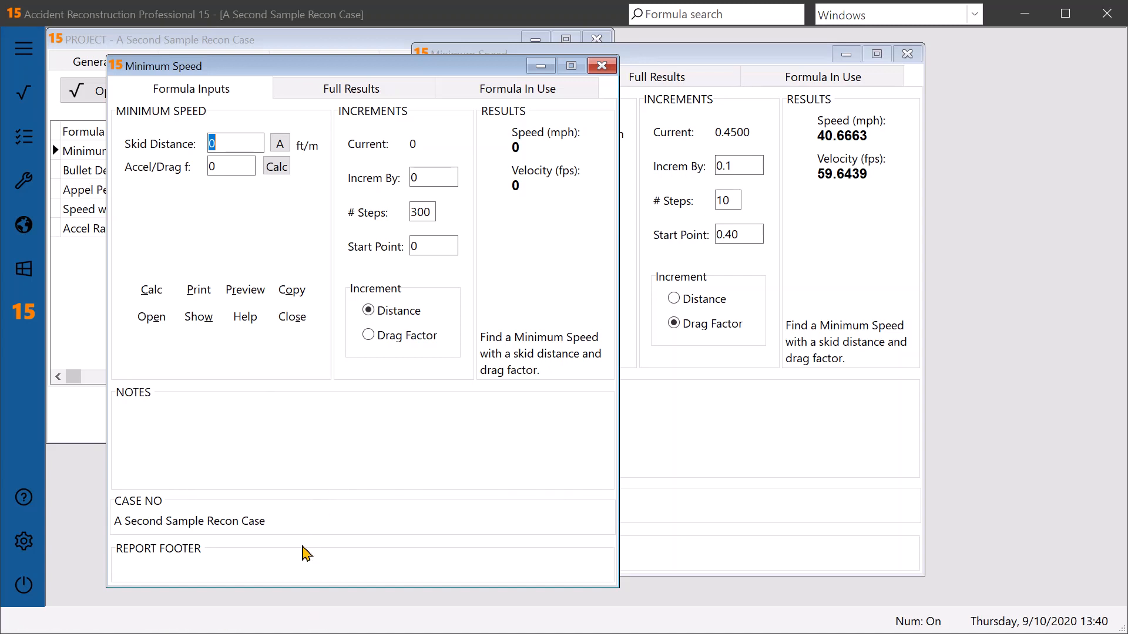
drag(409, 70, 499, 68)
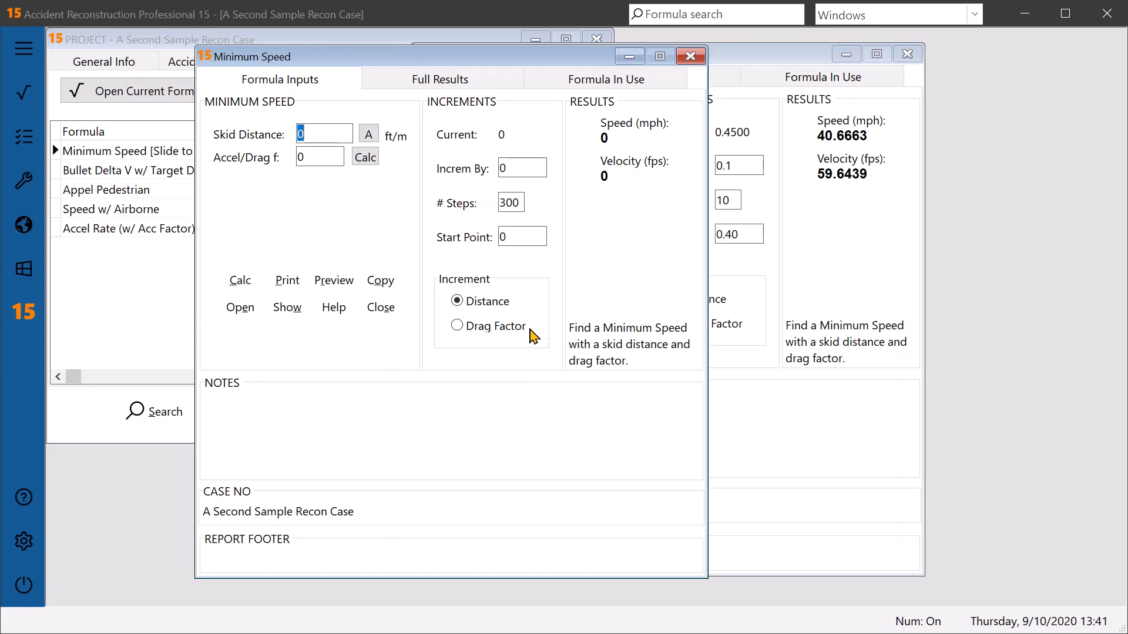
drag(357, 509, 156, 499)
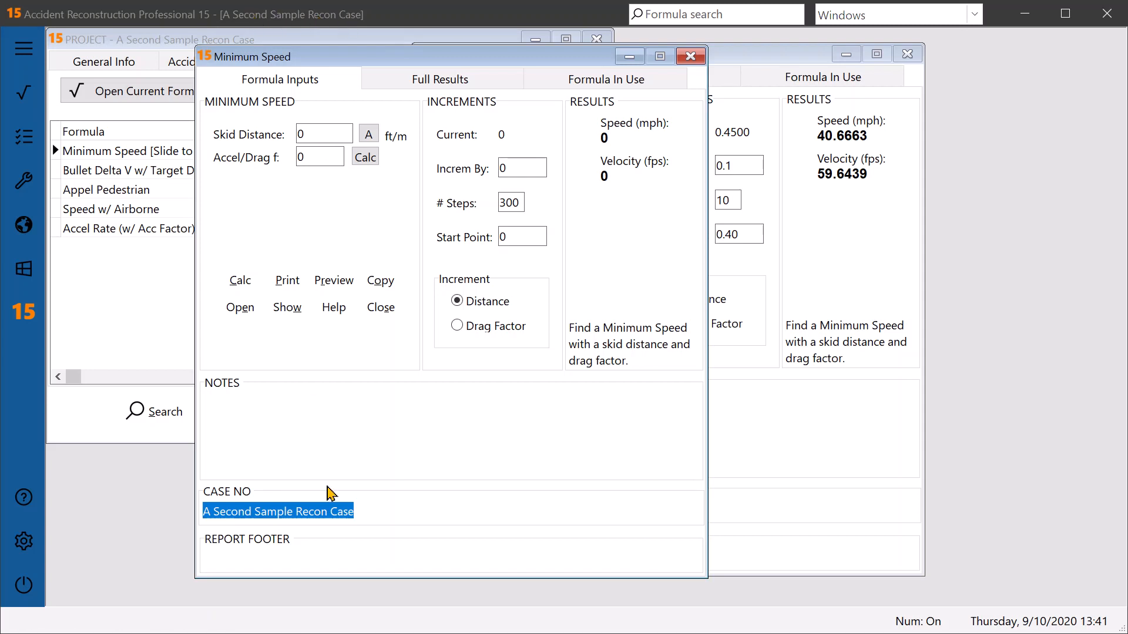
click(374, 506)
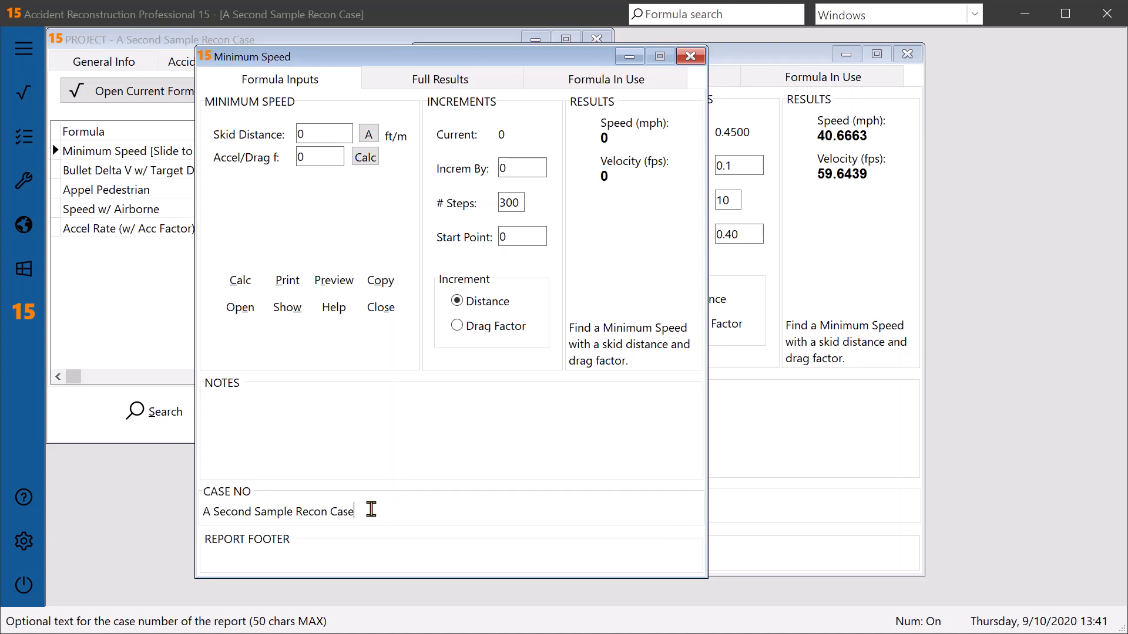
click(345, 555)
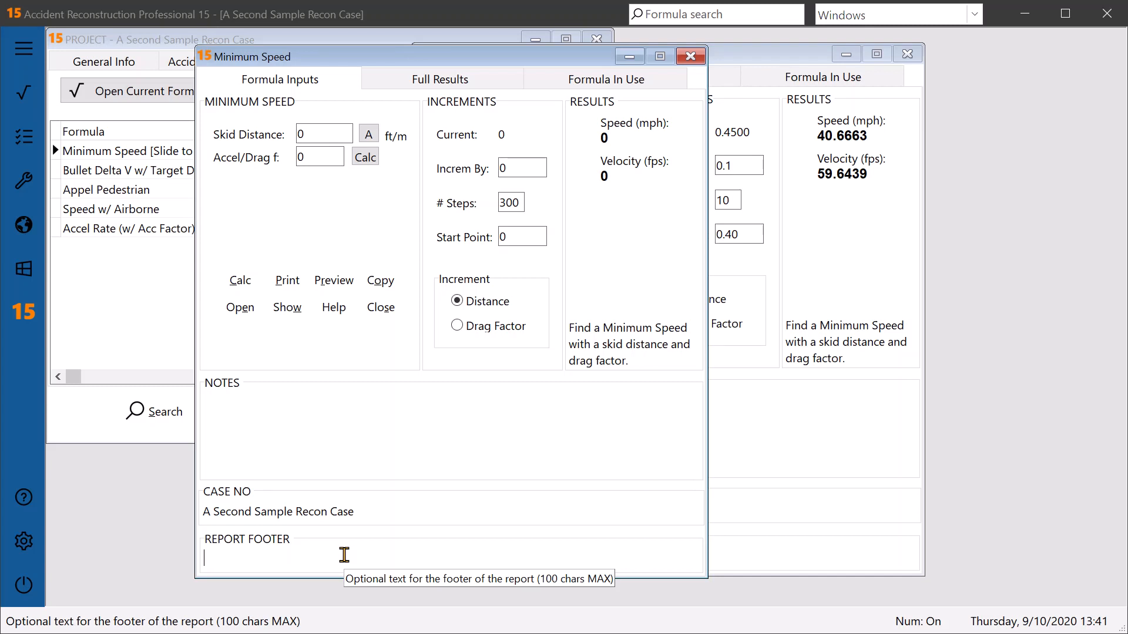
click(371, 511)
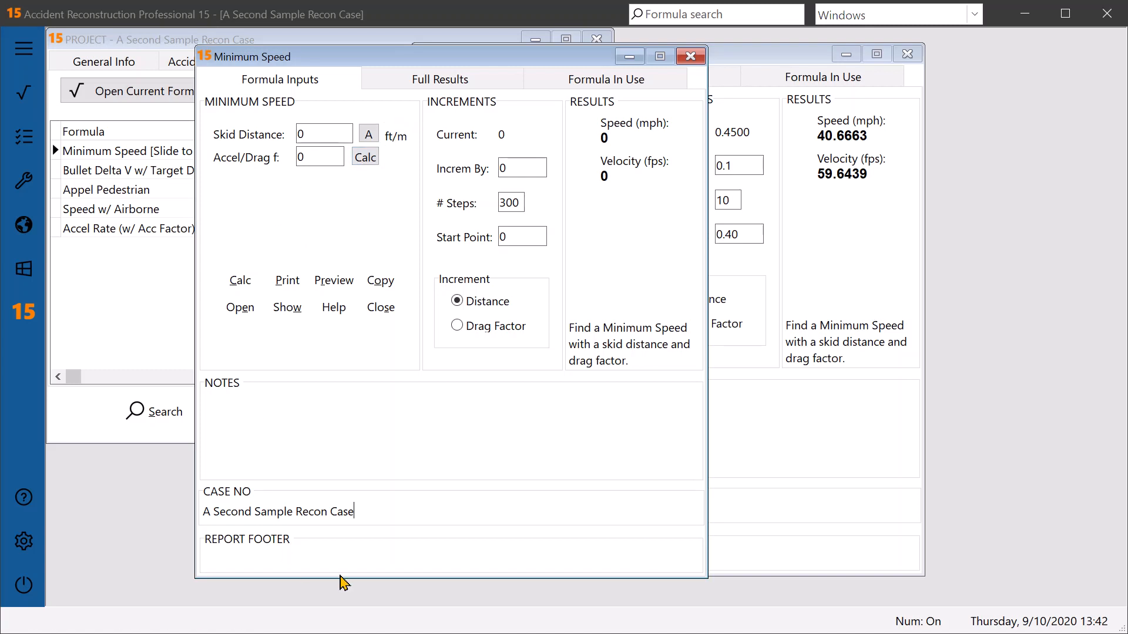
click(698, 59)
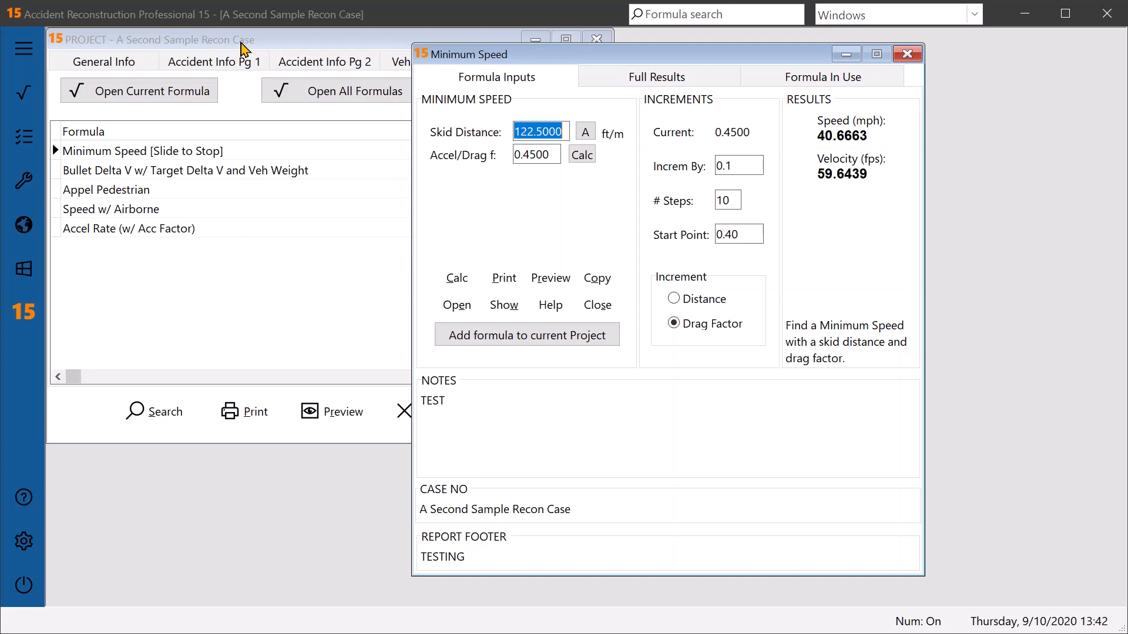
Step: Close the Project Manager and reposition the remaining Minimum Speed formula window
click(240, 44)
click(428, 410)
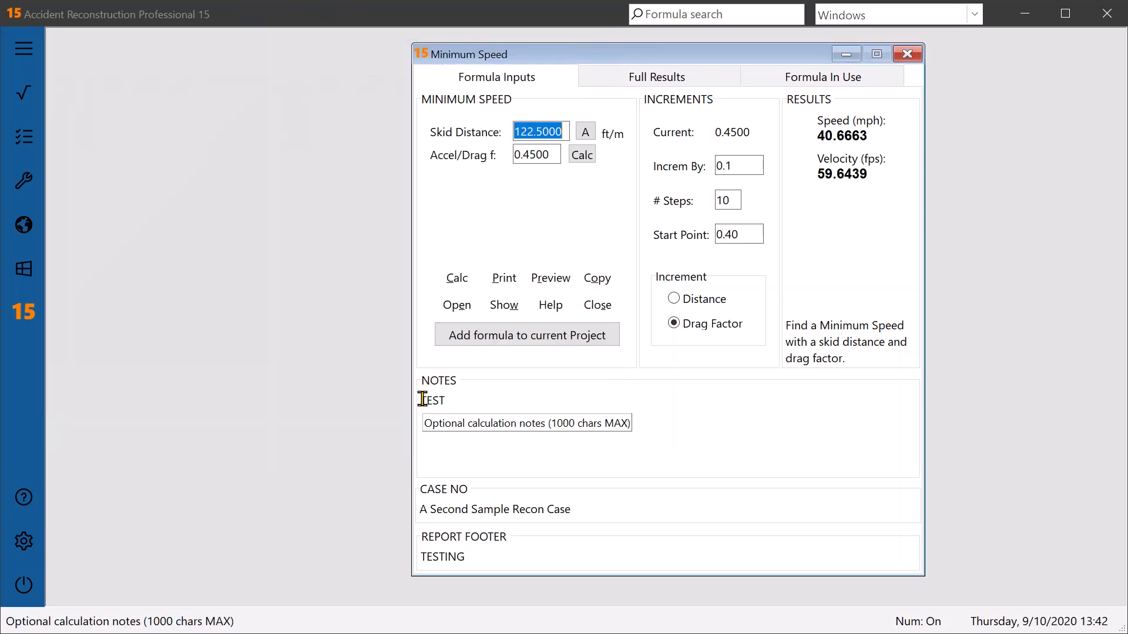
drag(629, 59, 305, 51)
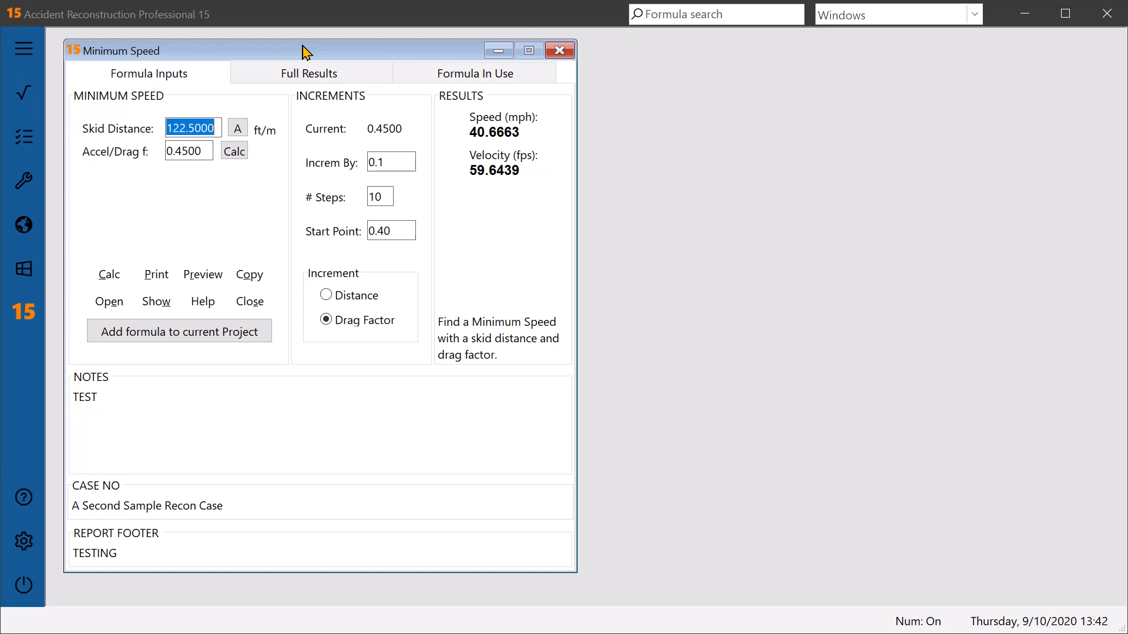
Step: Request adding the formula to a project, let the Project Manager open, and select A Second Sample Recon Case
click(196, 342)
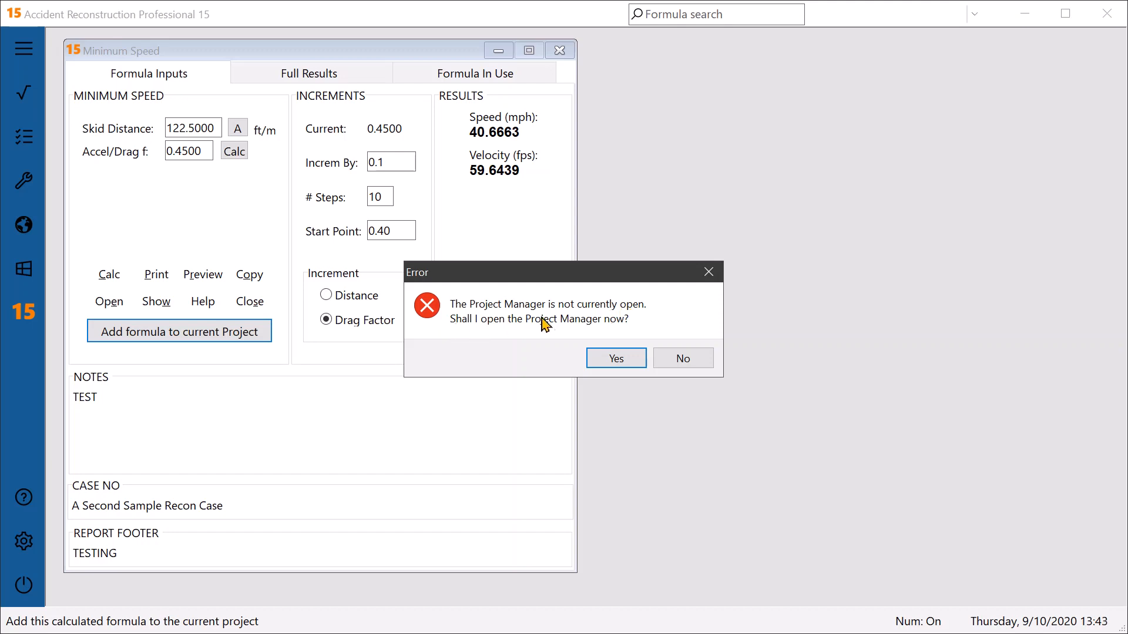
click(608, 363)
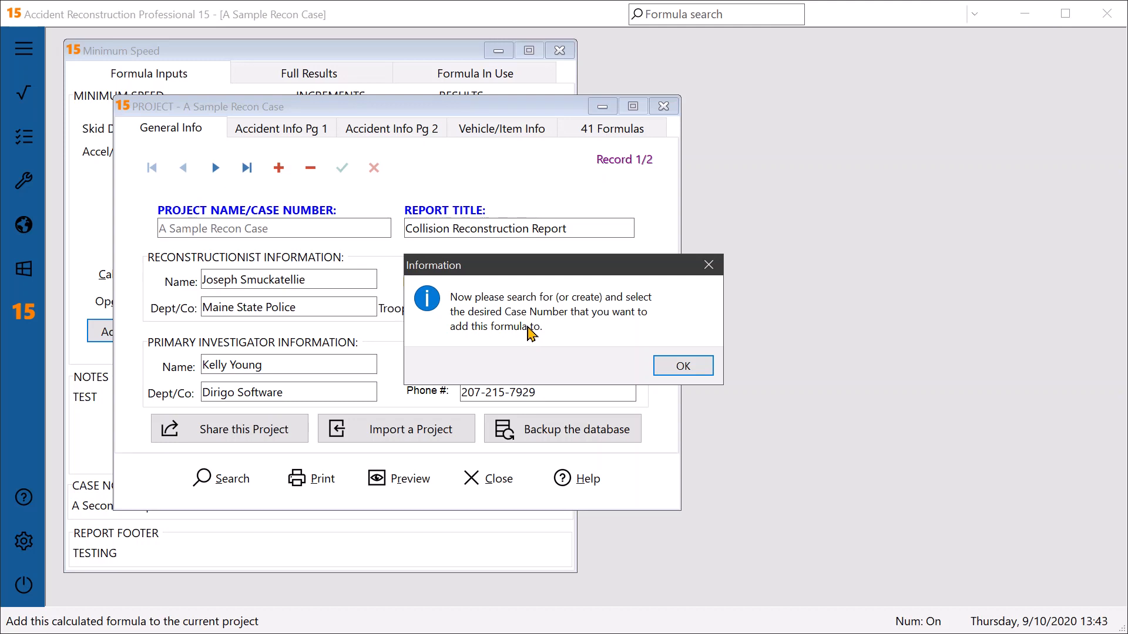
click(683, 365)
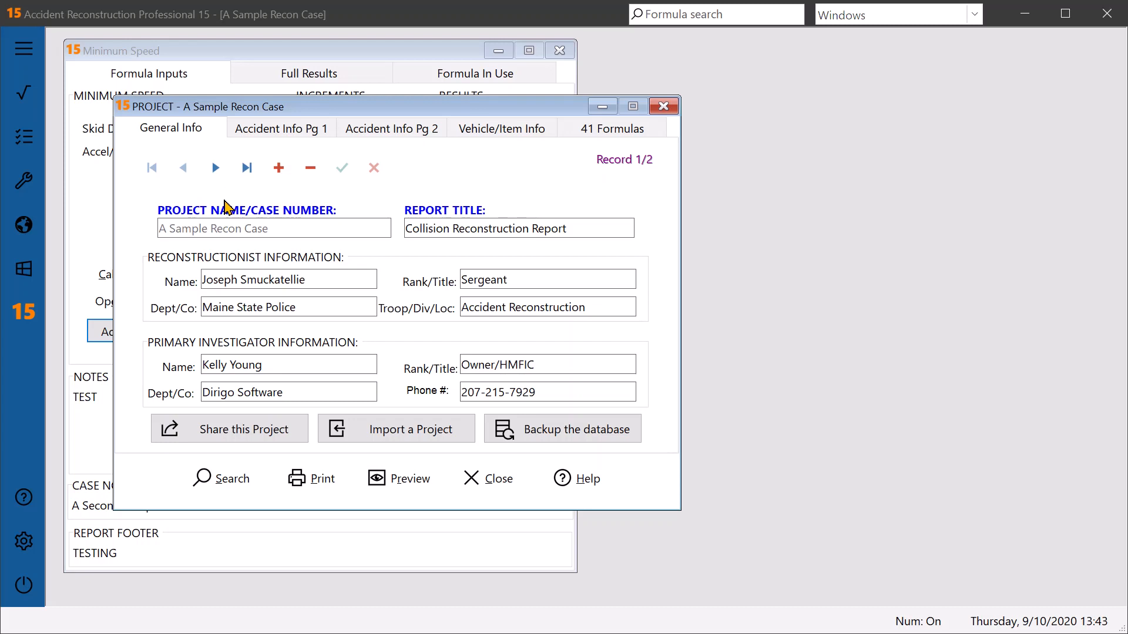
click(219, 175)
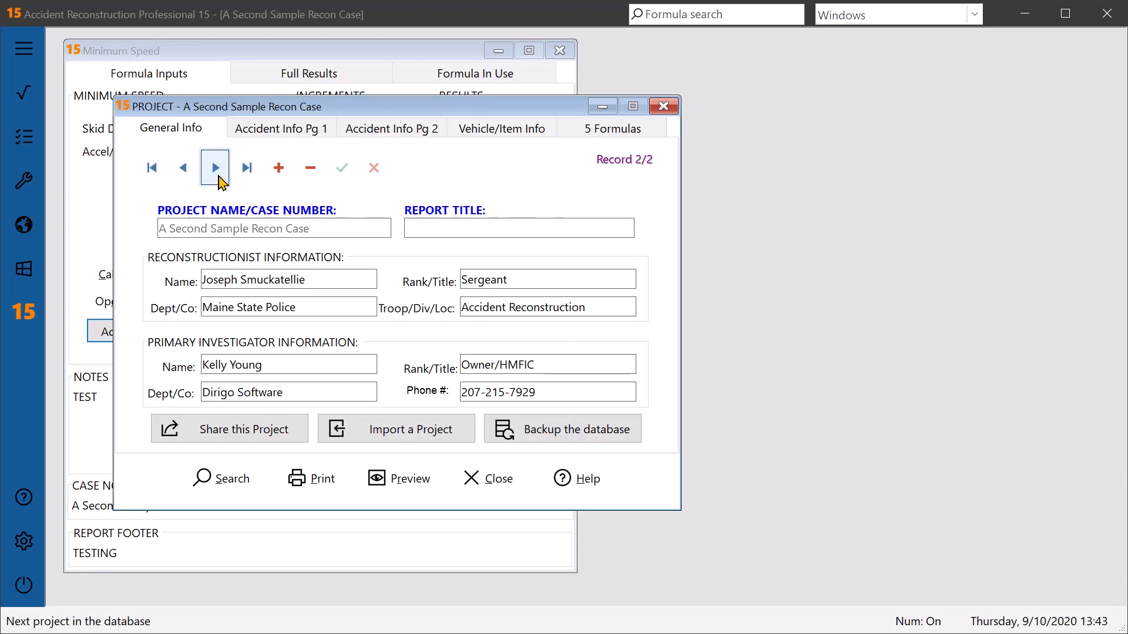
Step: Place the project window beside the Minimum Speed window and add the formula to the selected project
drag(374, 112, 796, 67)
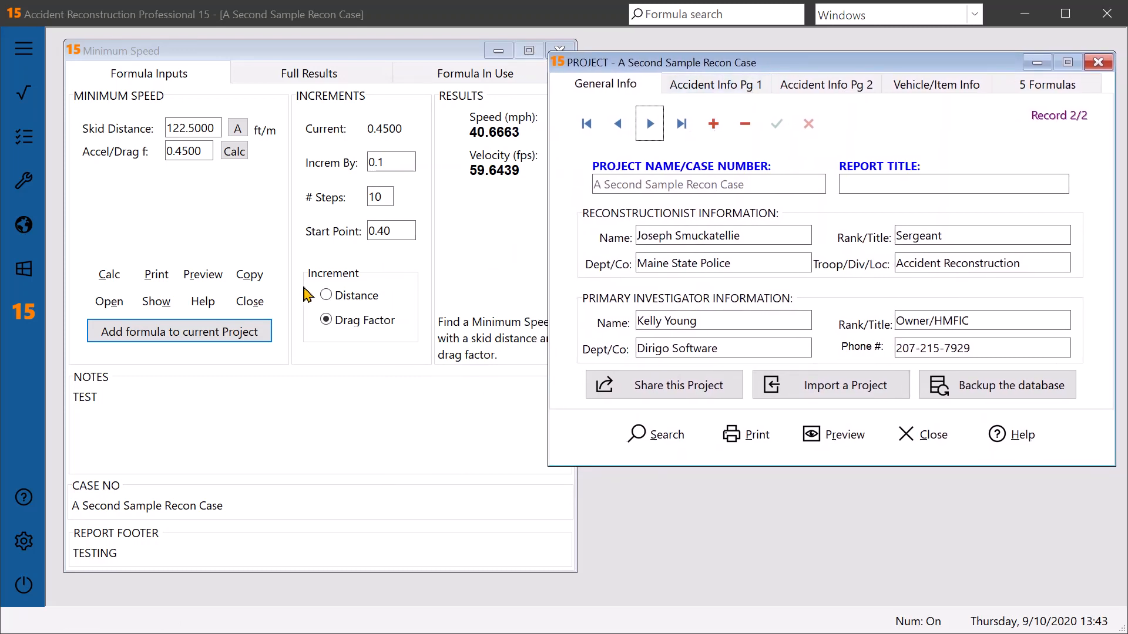
click(202, 251)
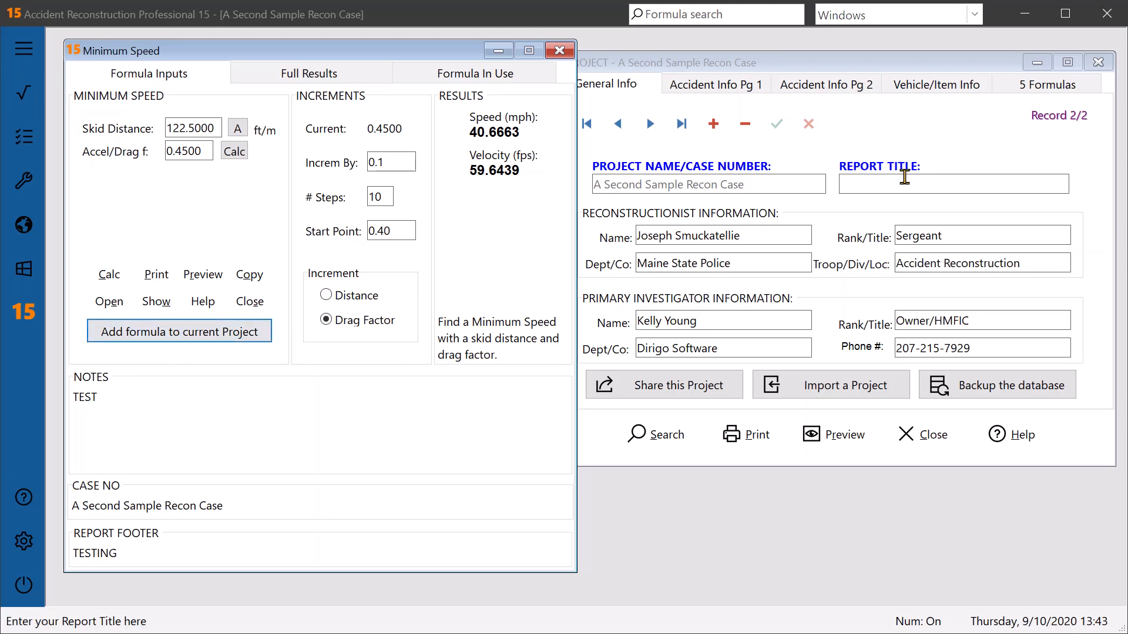
drag(881, 68, 889, 72)
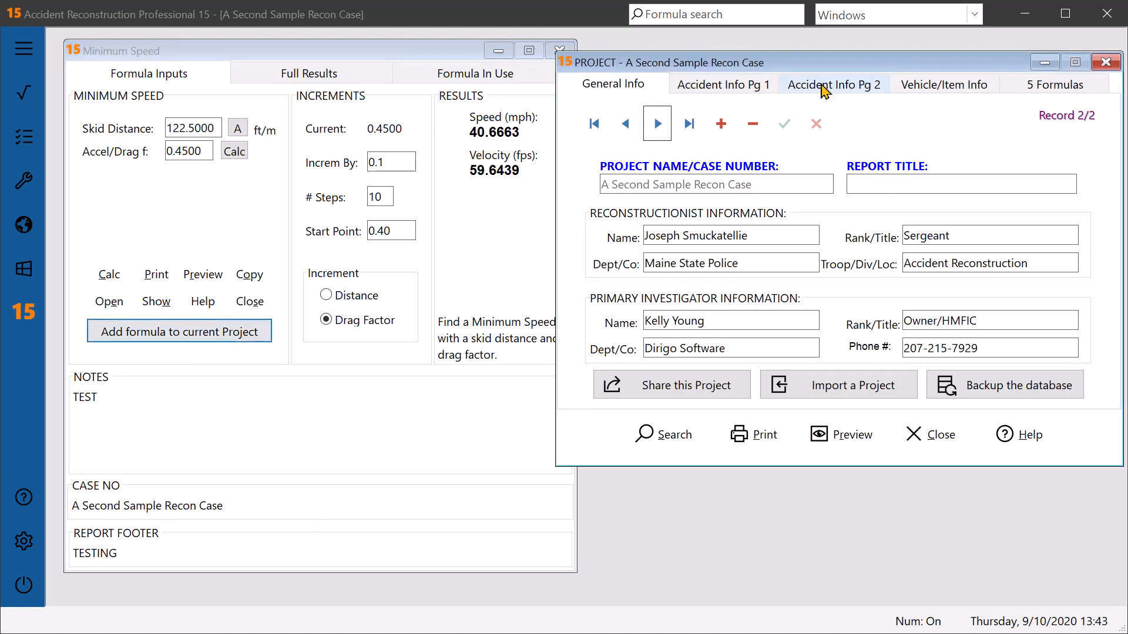
click(194, 335)
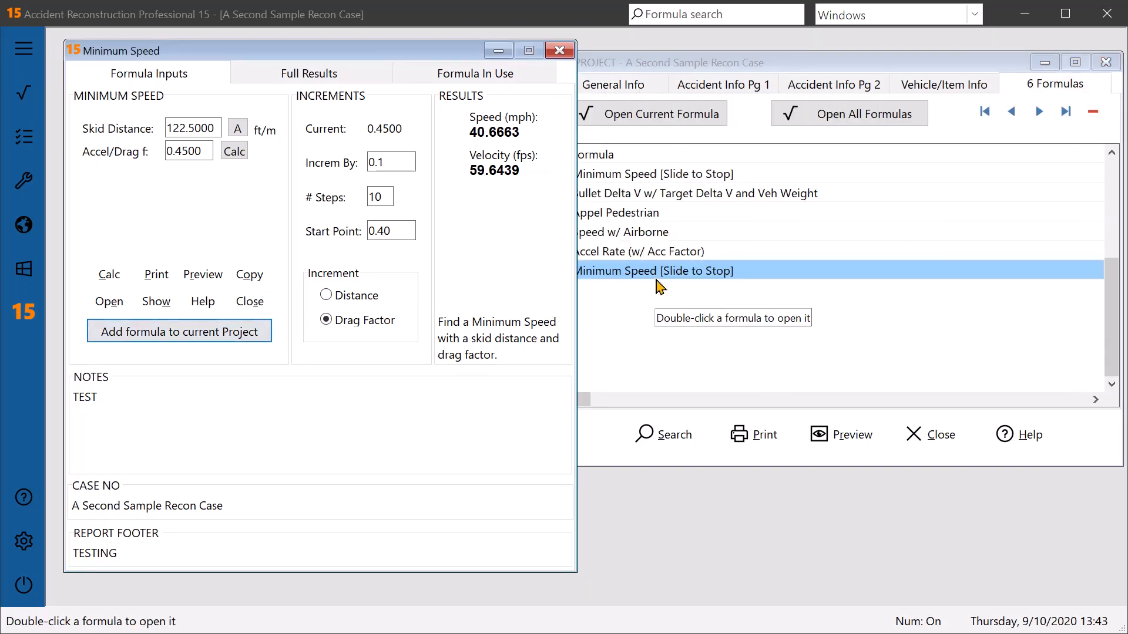
Step: Add the Minimum Speed formula to the current project three more times
drag(392, 57, 384, 56)
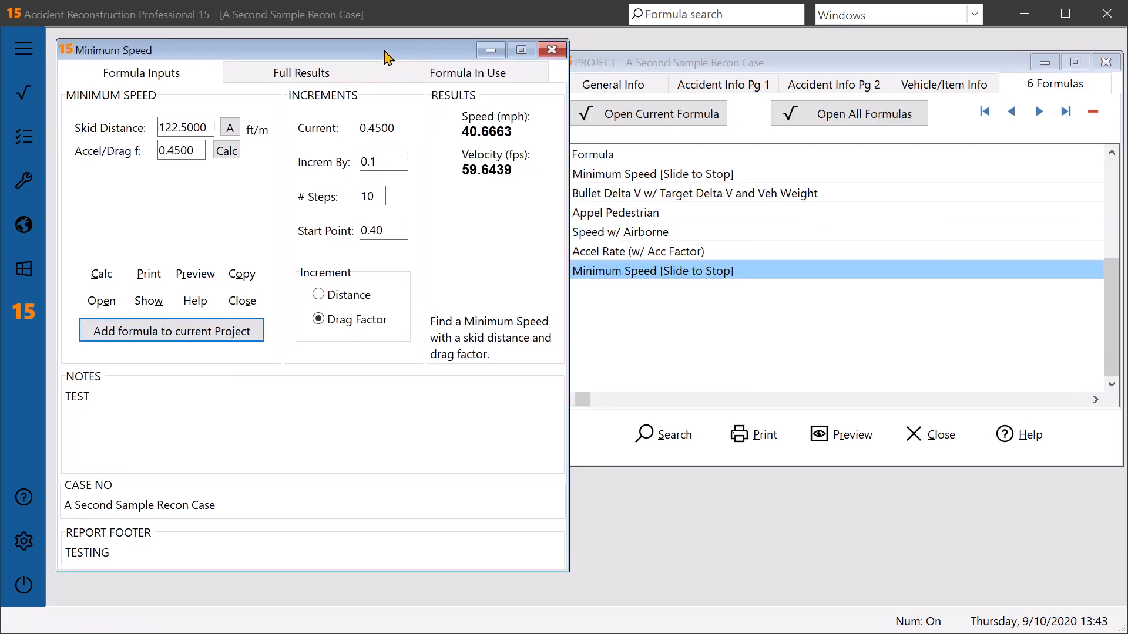
click(190, 335)
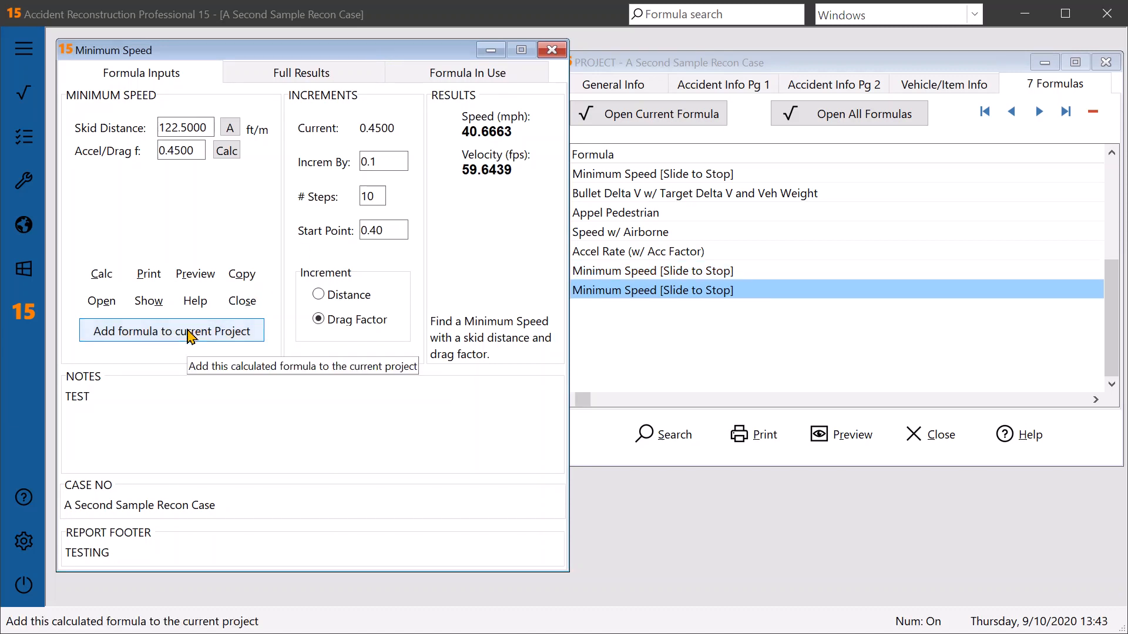
click(191, 335)
click(191, 335)
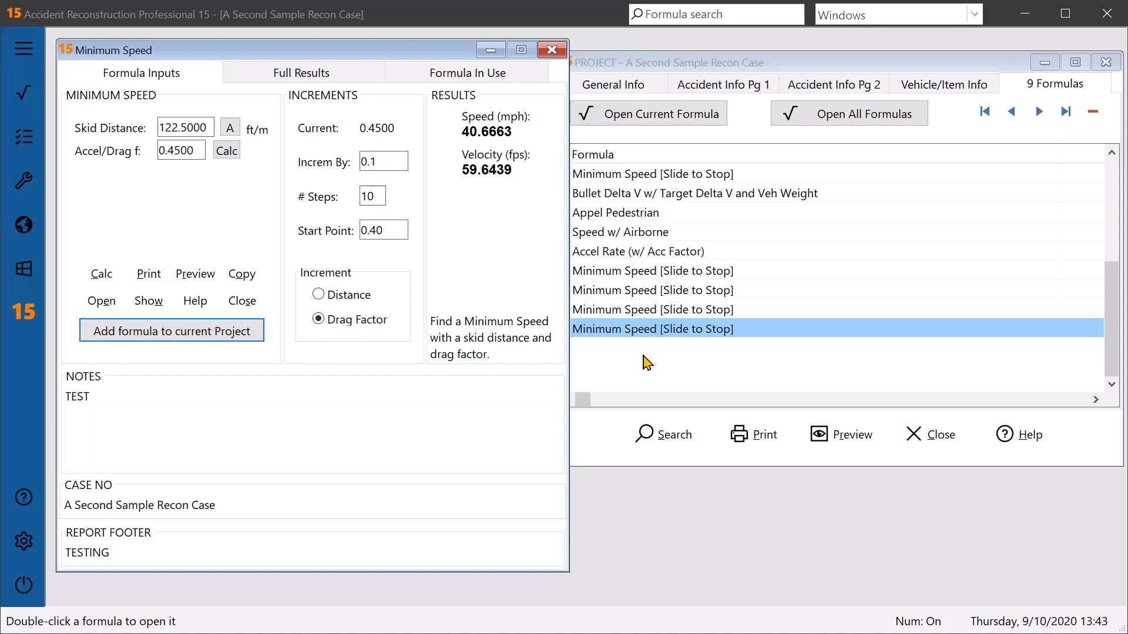
Step: View the formula's full results, then open the last saved Minimum Speed entry and examine its full results and equation
click(316, 74)
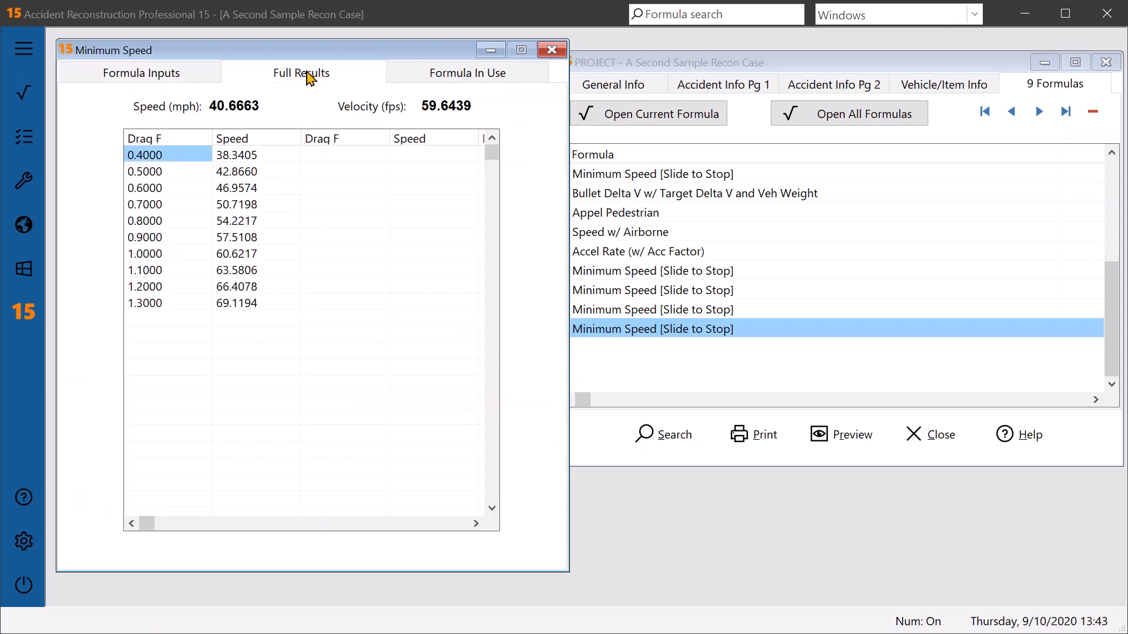
click(127, 77)
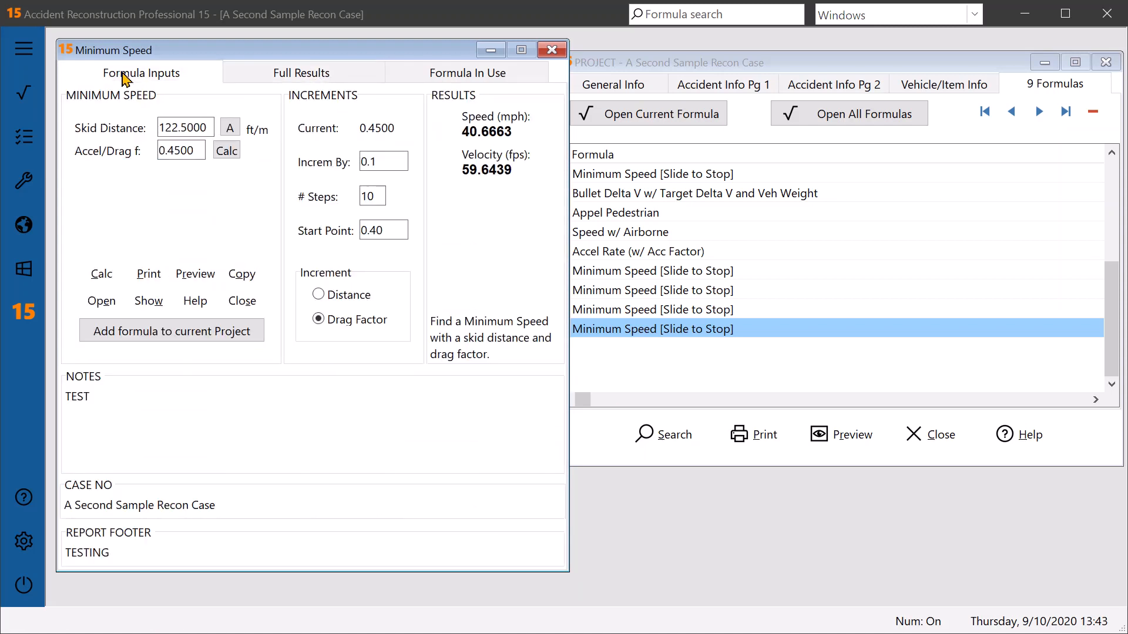
double_click(657, 330)
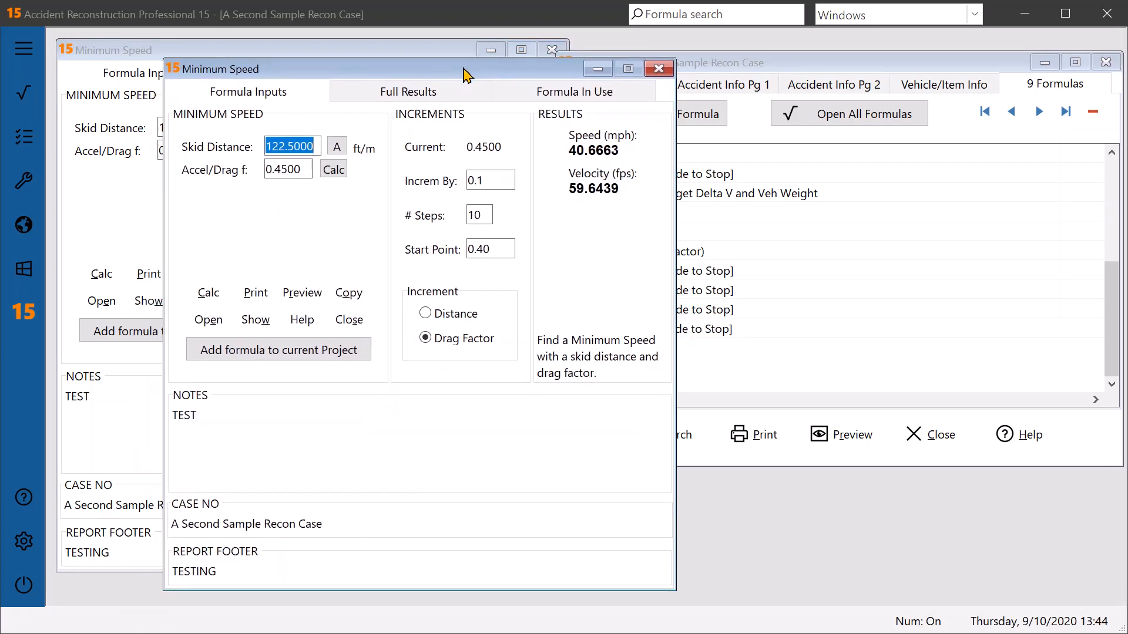
click(415, 94)
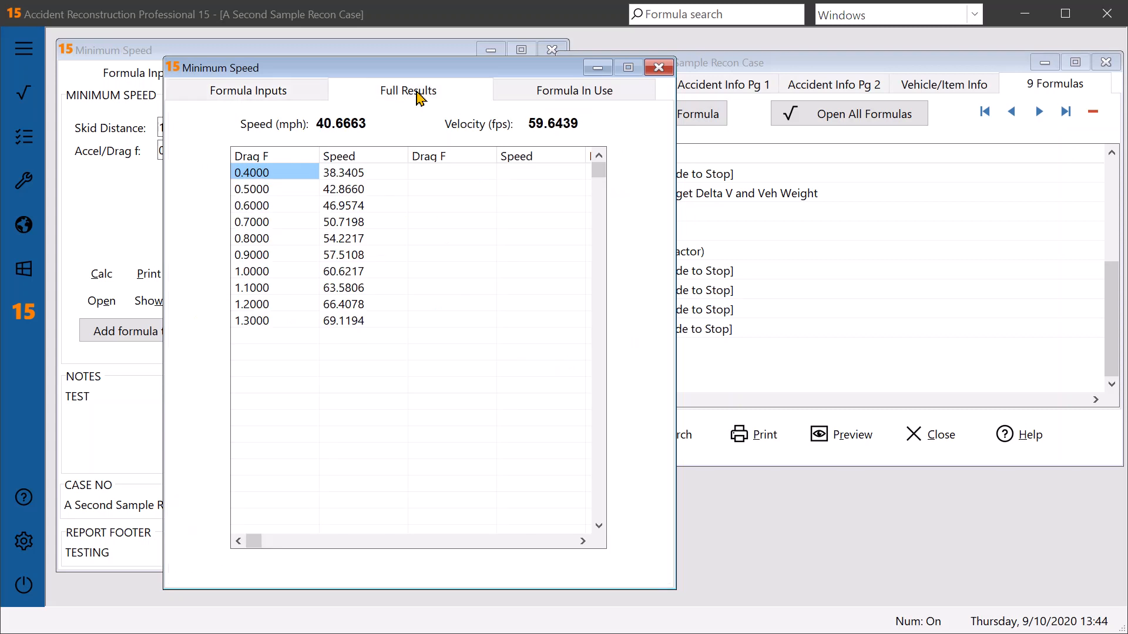
click(267, 99)
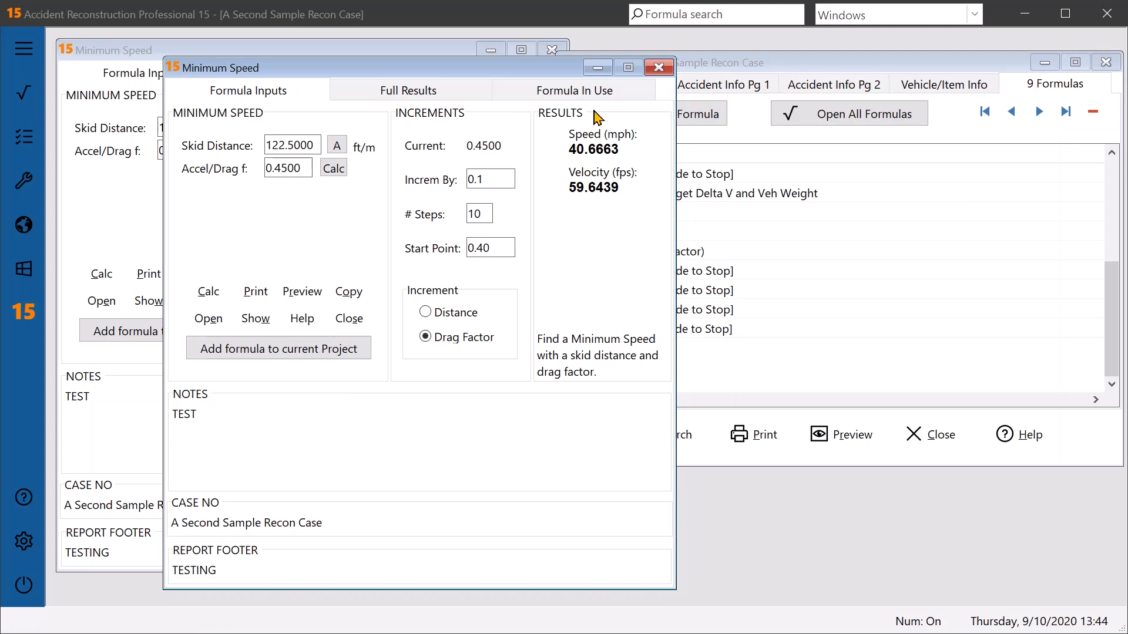
click(585, 93)
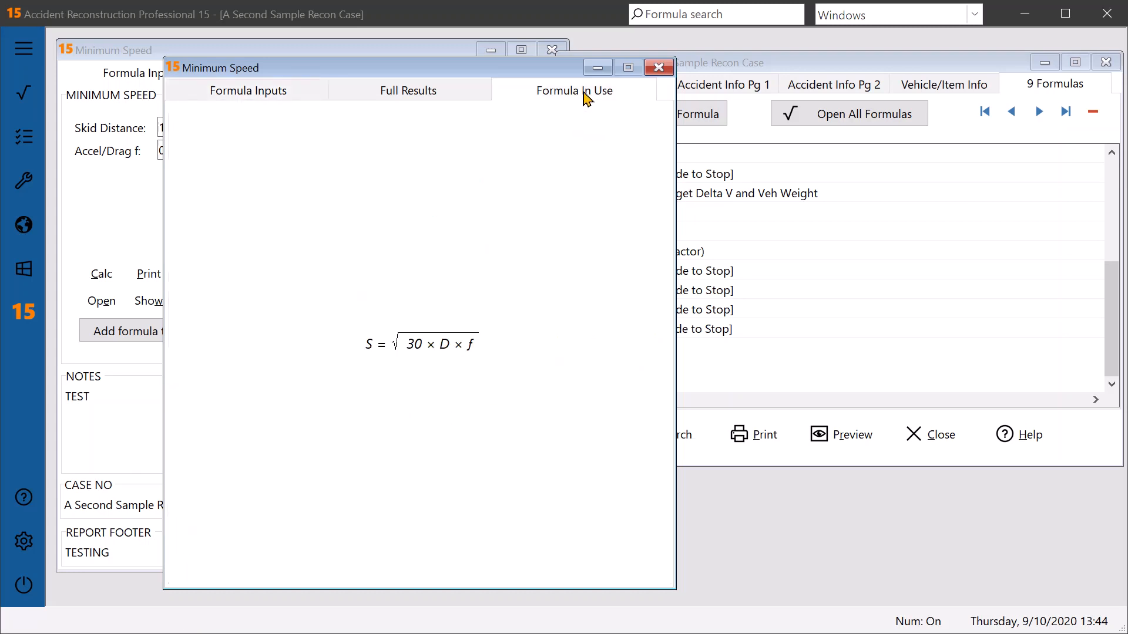
click(270, 95)
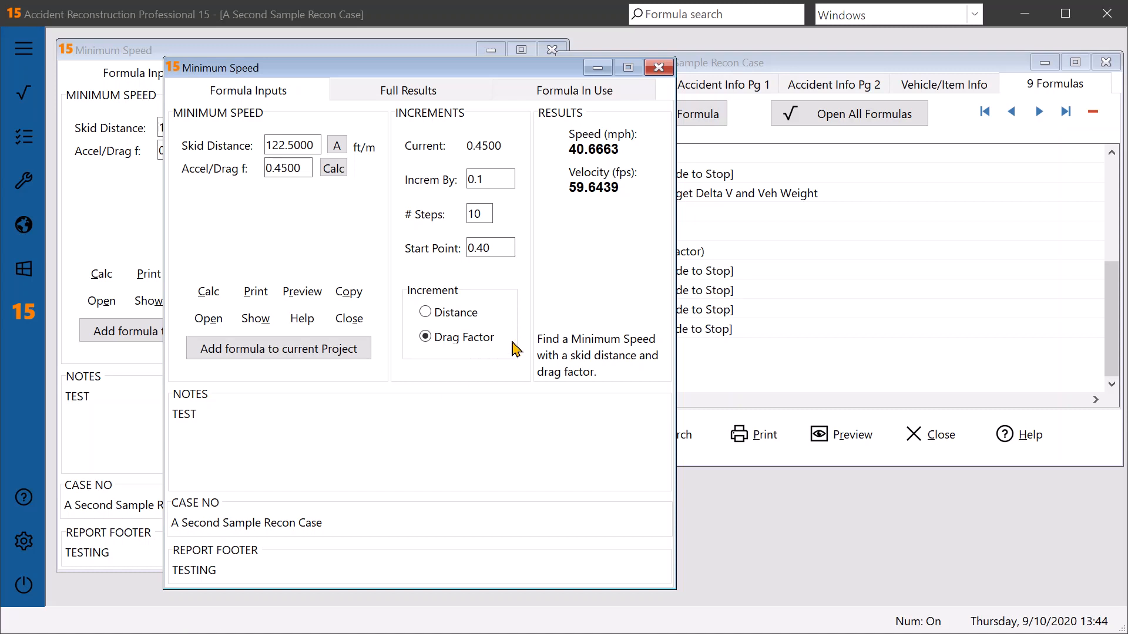
Step: Delete the last Minimum Speed [Slide to Stop] entry from the project's formula list
click(736, 72)
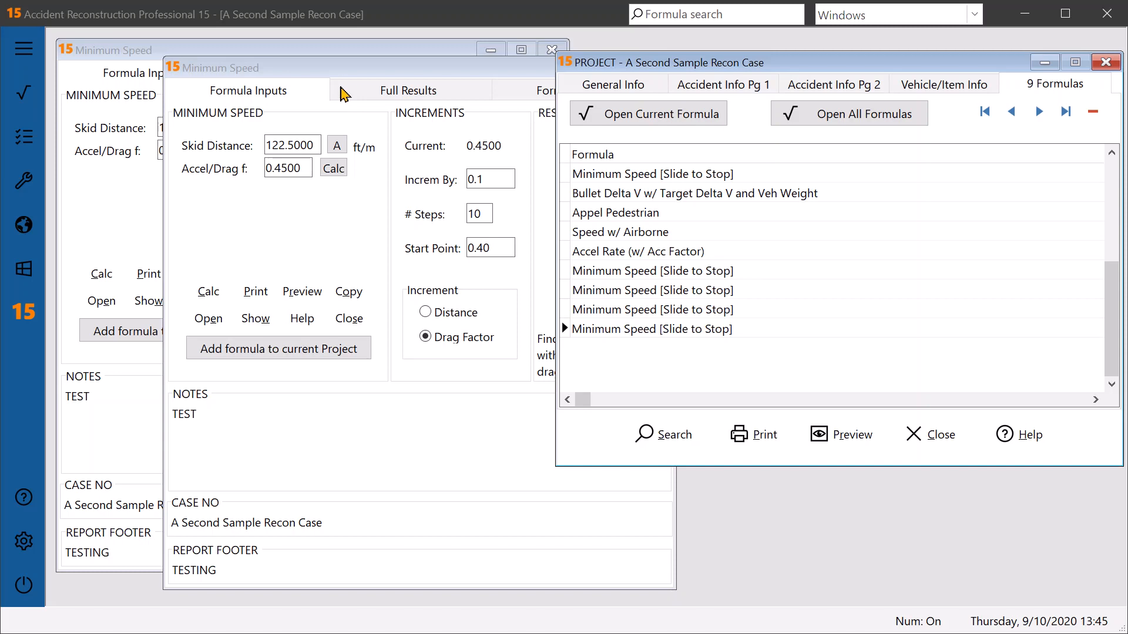
click(348, 72)
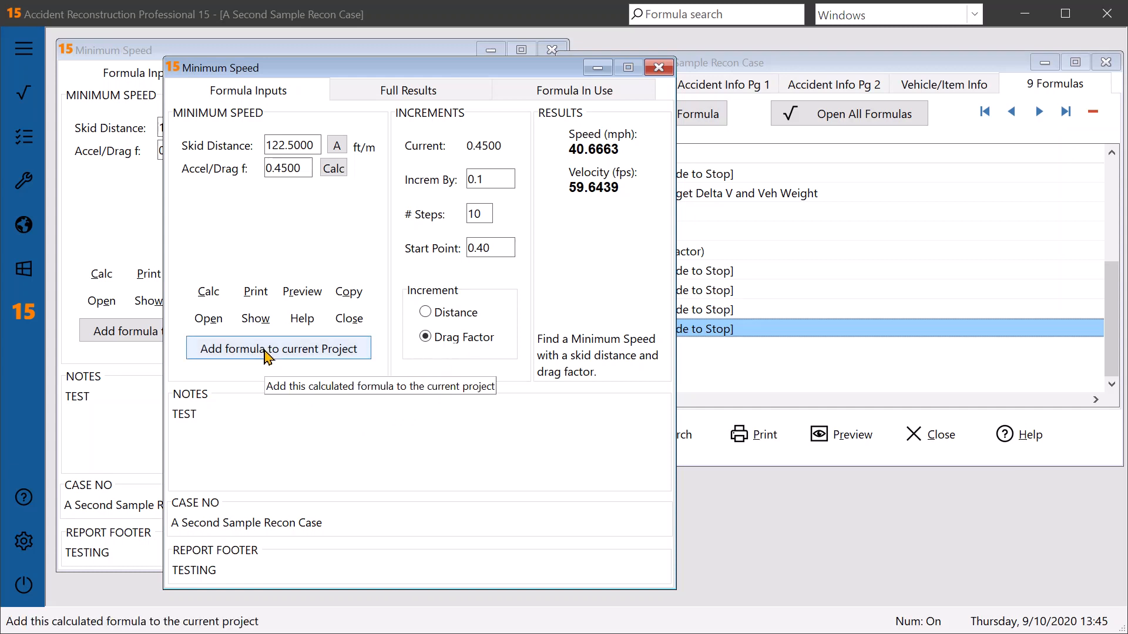
click(893, 67)
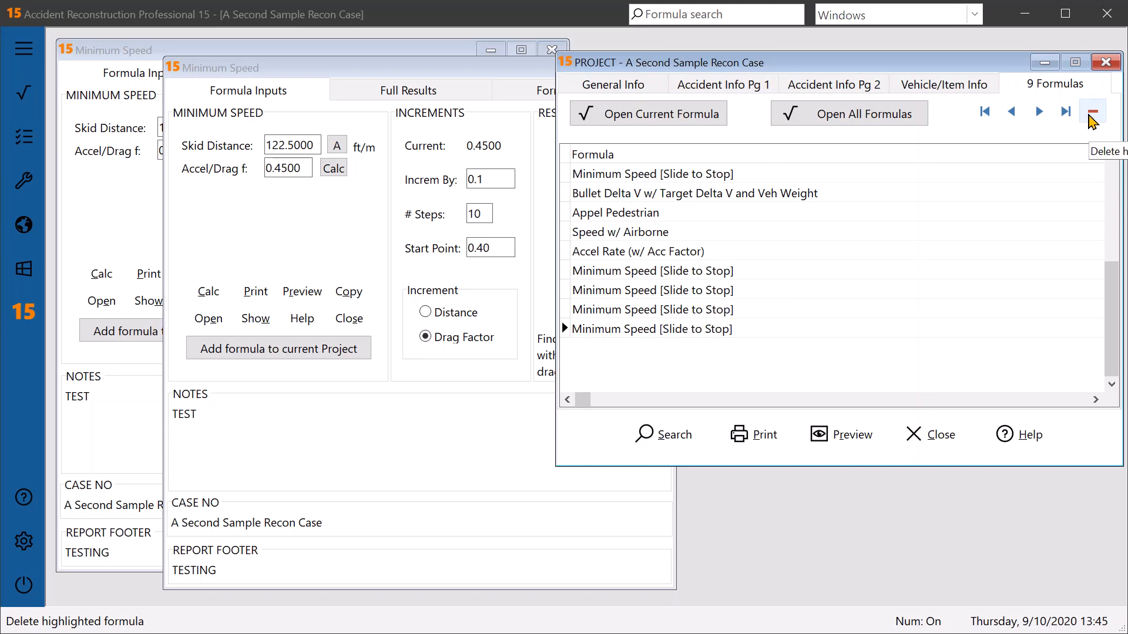
click(1092, 117)
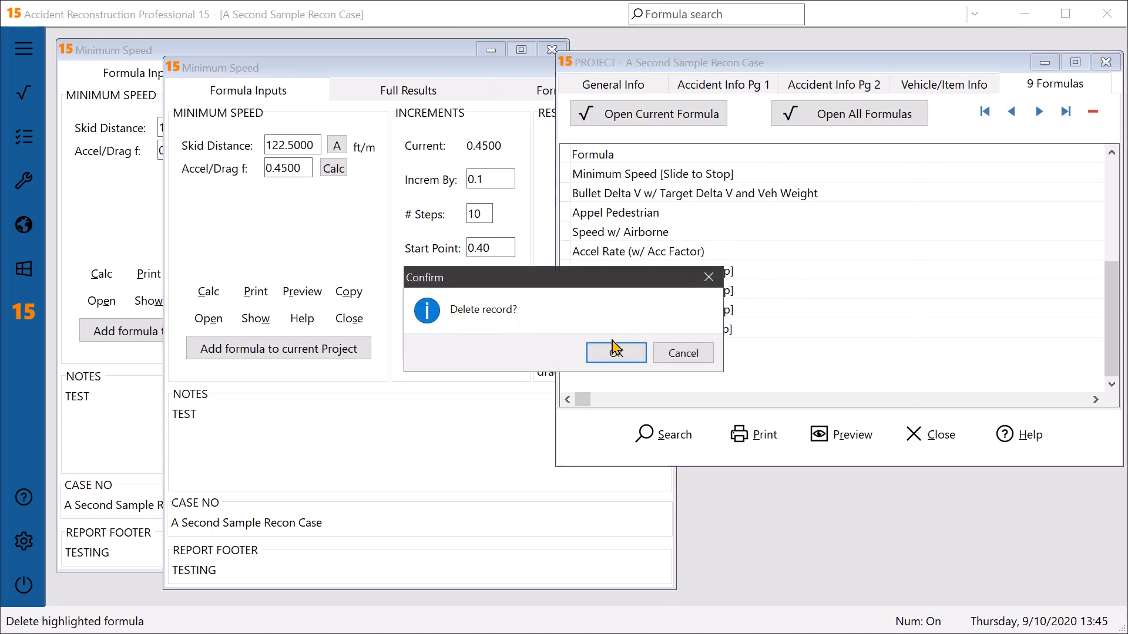
click(617, 353)
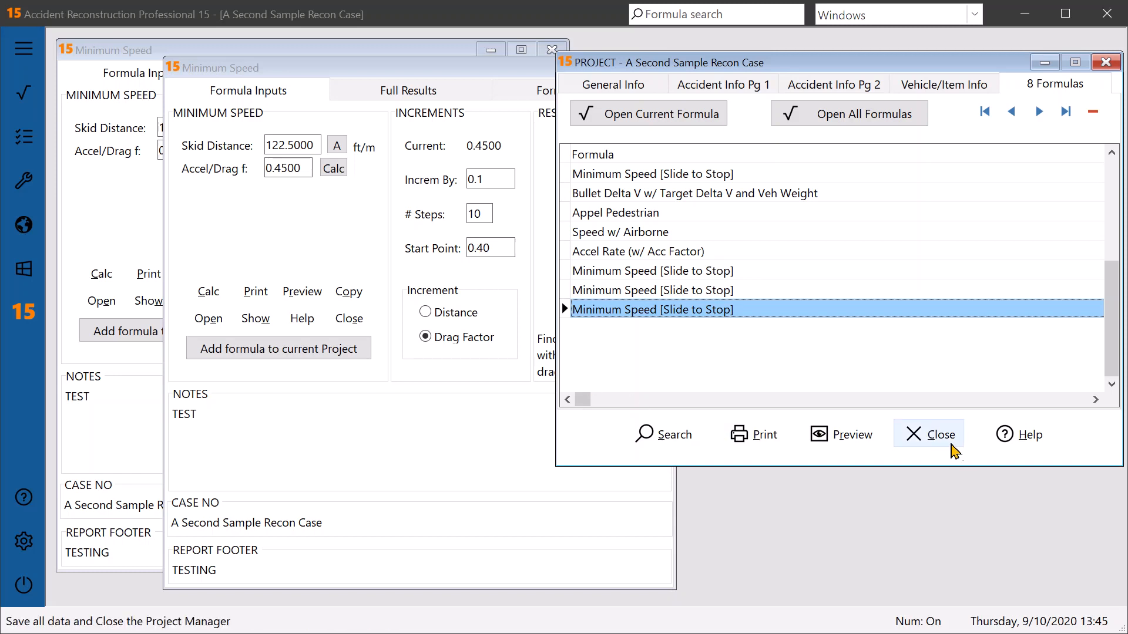
Step: Close the Project Manager and both open Minimum Speed formula windows
click(939, 436)
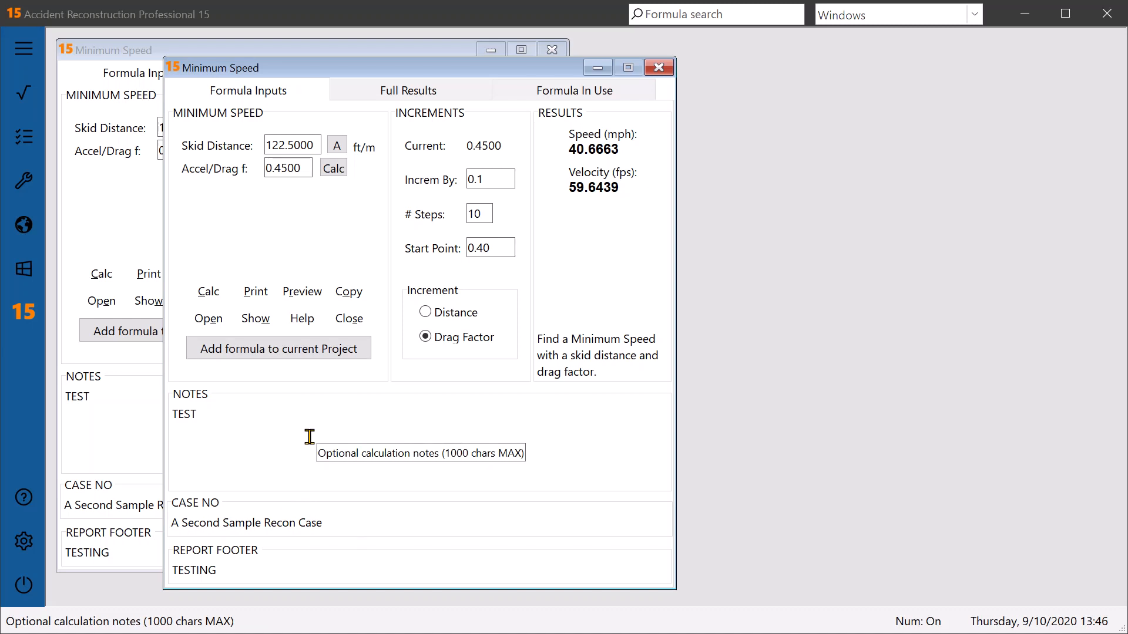
click(291, 361)
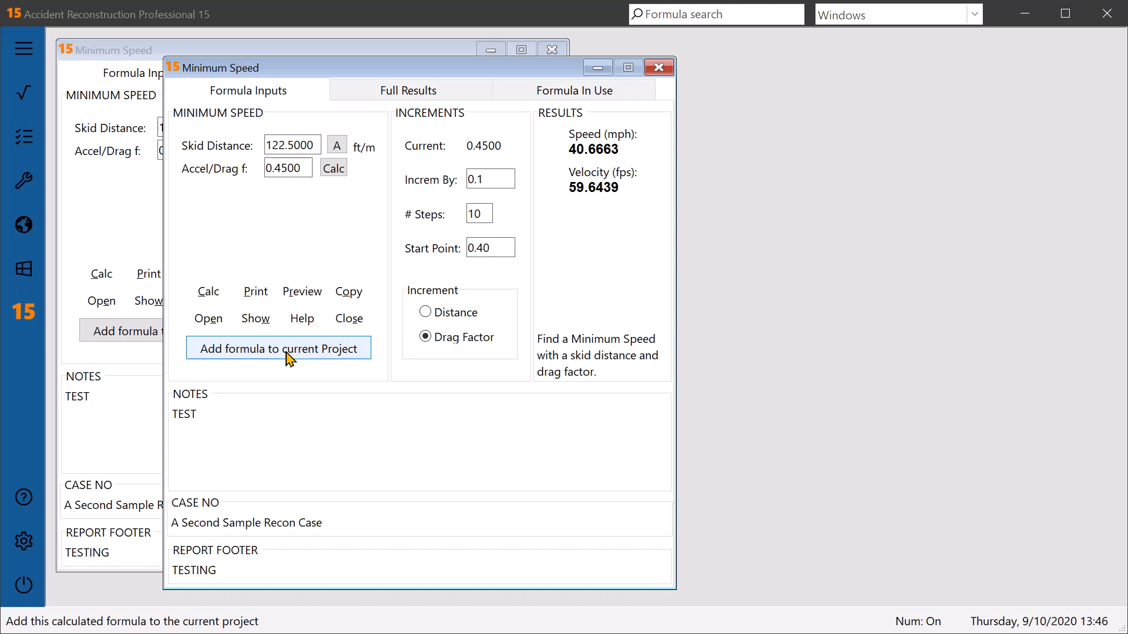
click(349, 318)
click(253, 304)
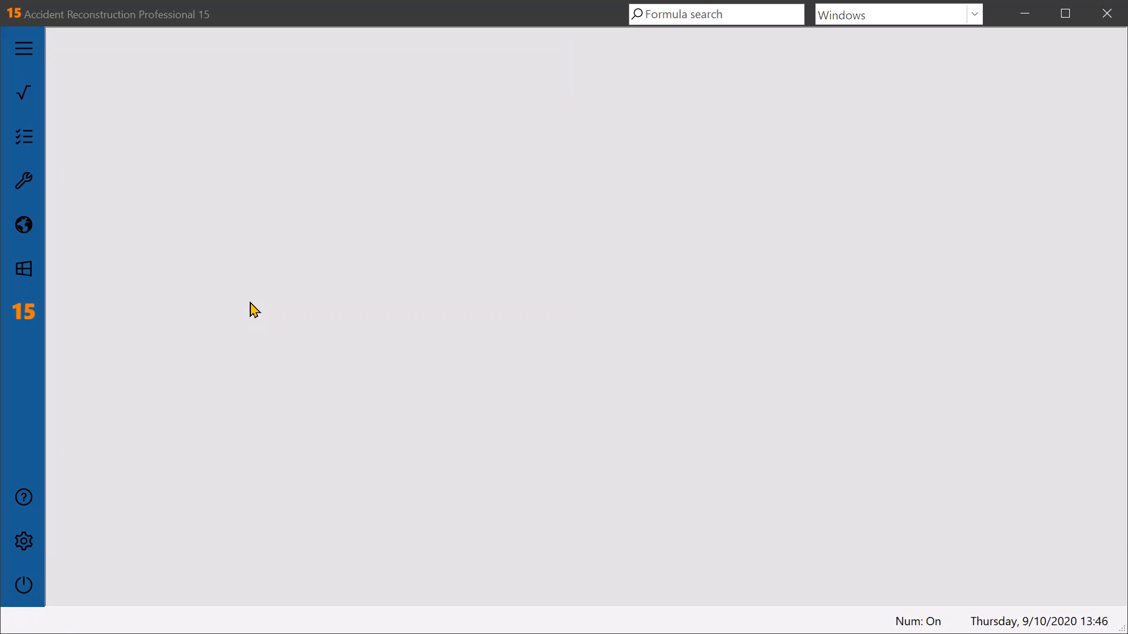